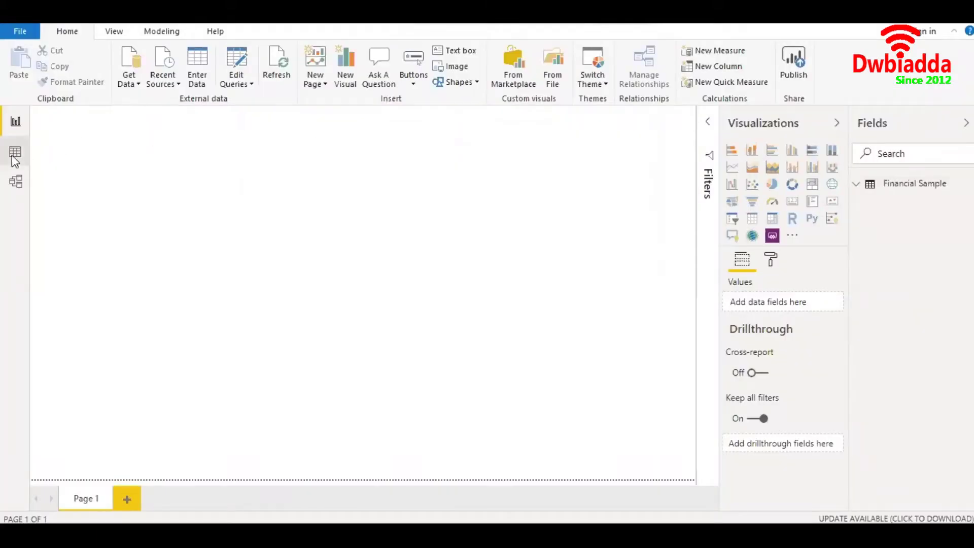
Step: Inspect the Sales column in the Financial Sample data table, then return to the report page
click(14, 152)
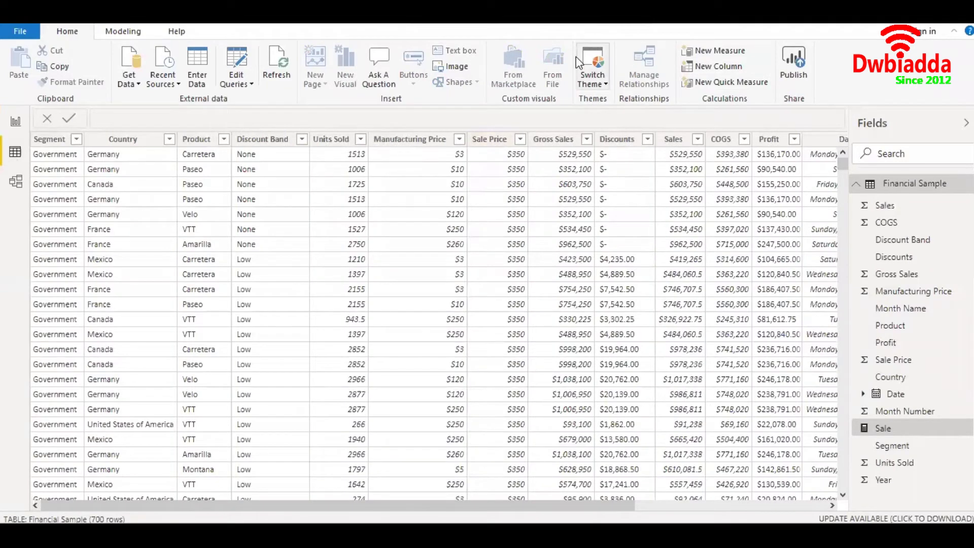
click(671, 140)
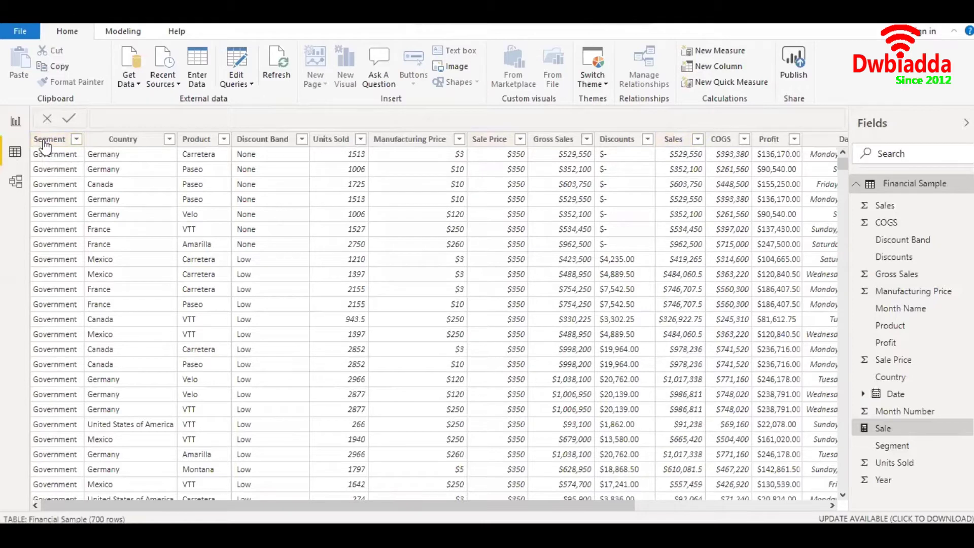
click(15, 122)
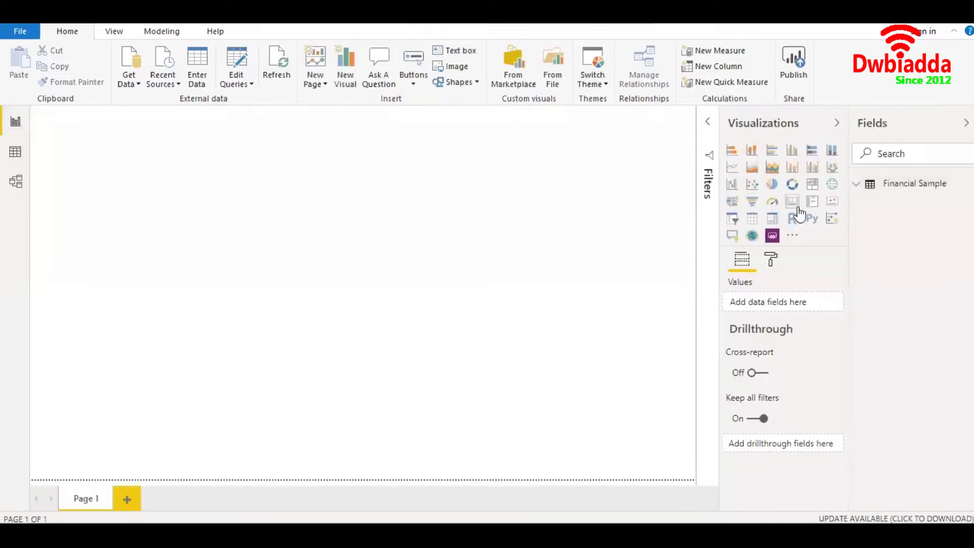
Step: Add measure Govt Sales = CALCULATE([Sale], 'Financial Sample'[Segment] = "Government")
mouse_move(914, 184)
right_click(894, 187)
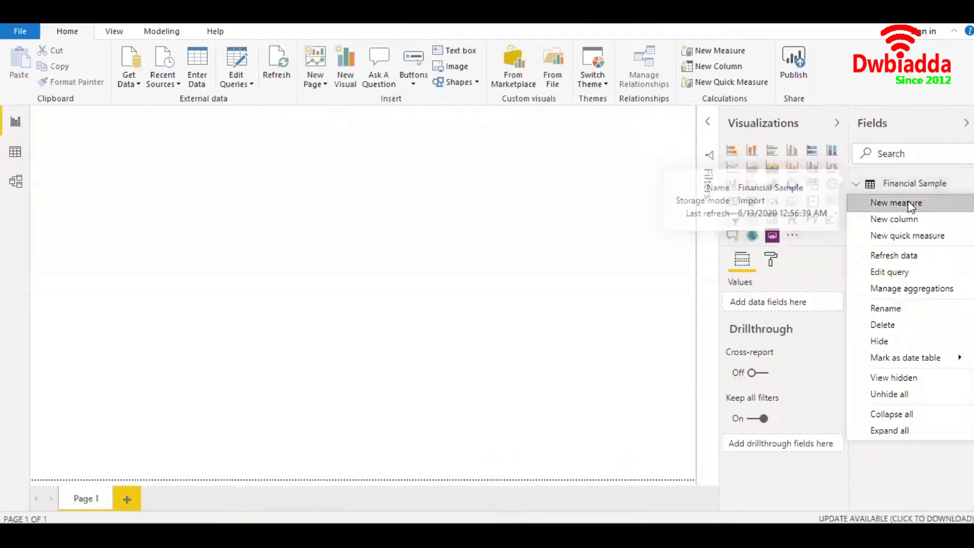
key(Escape)
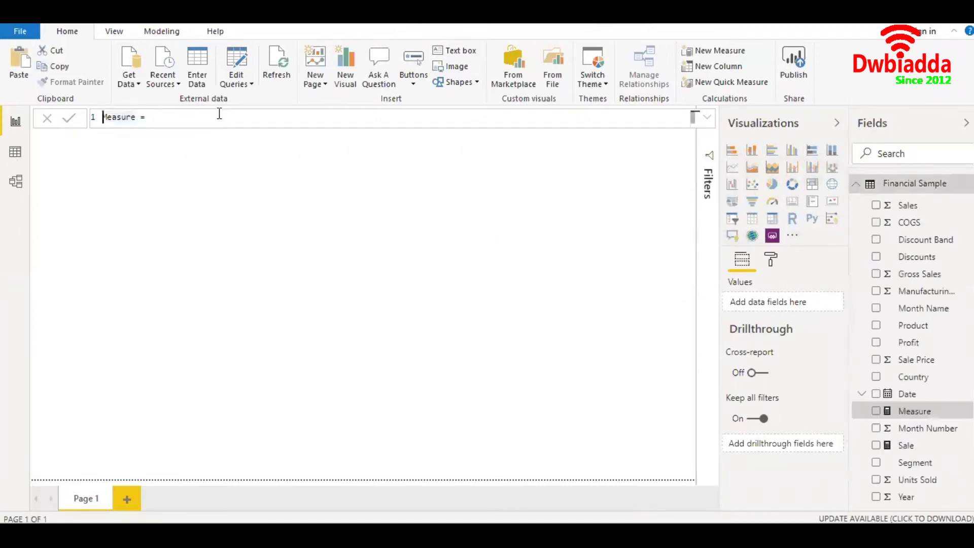
text(Gov)
text(t Sales)
key(End)
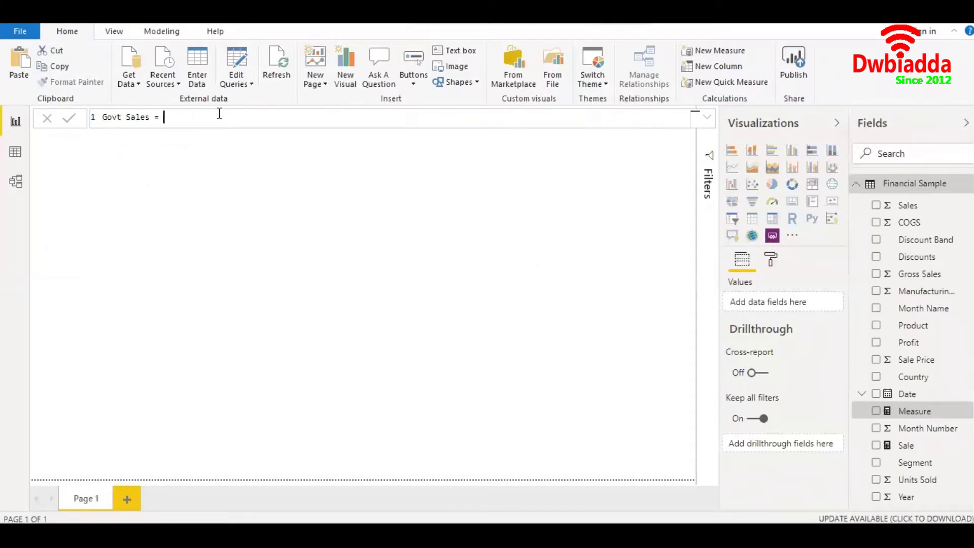
text(cal)
key(Tab)
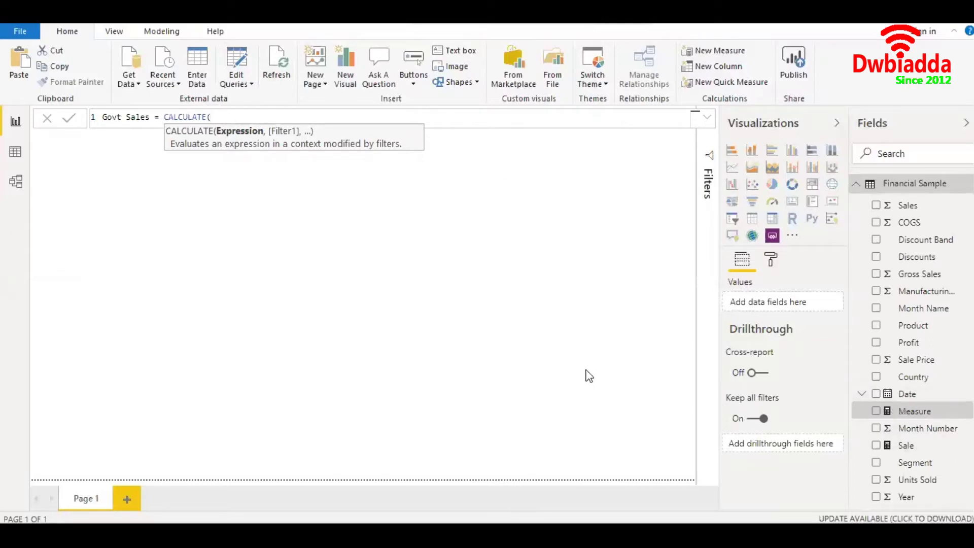
text([Sale])
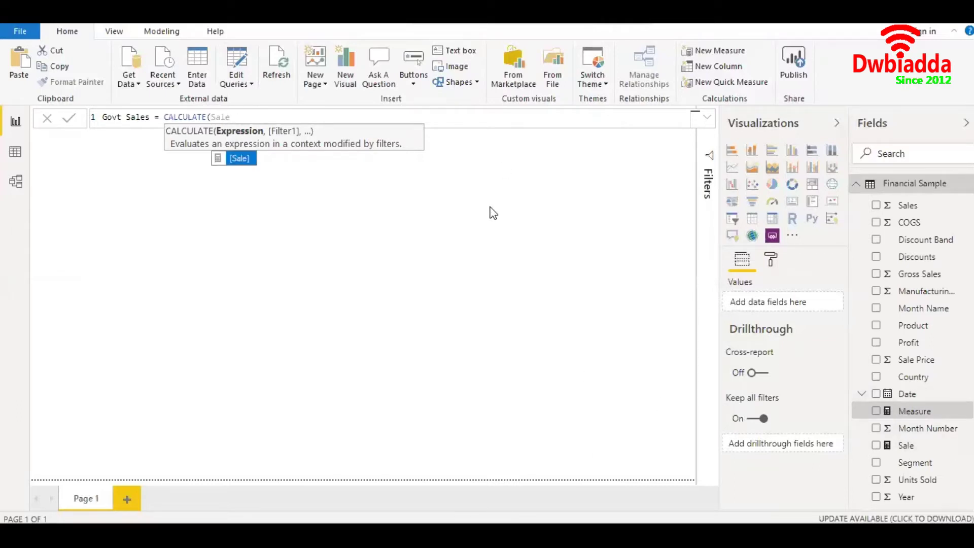
text(,)
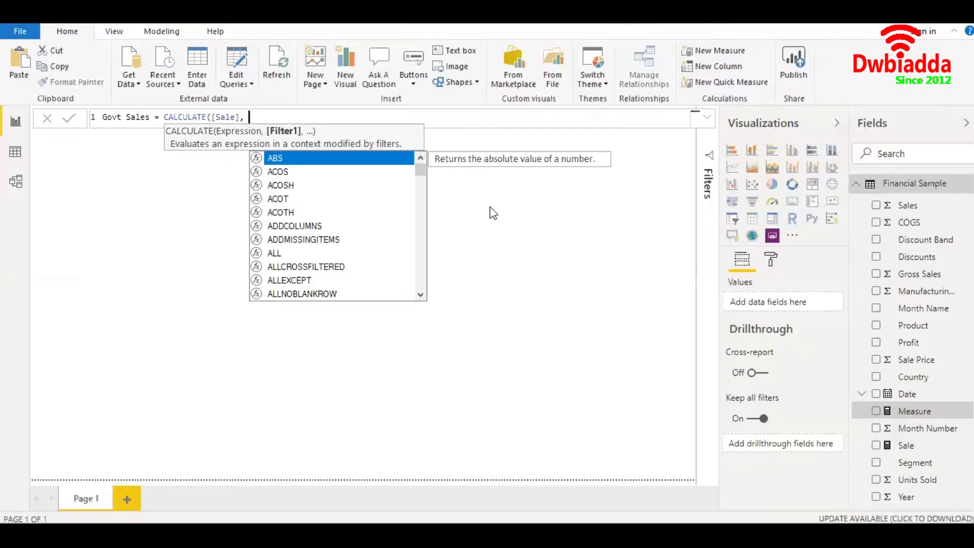
text(seg)
key(Tab)
text(= )
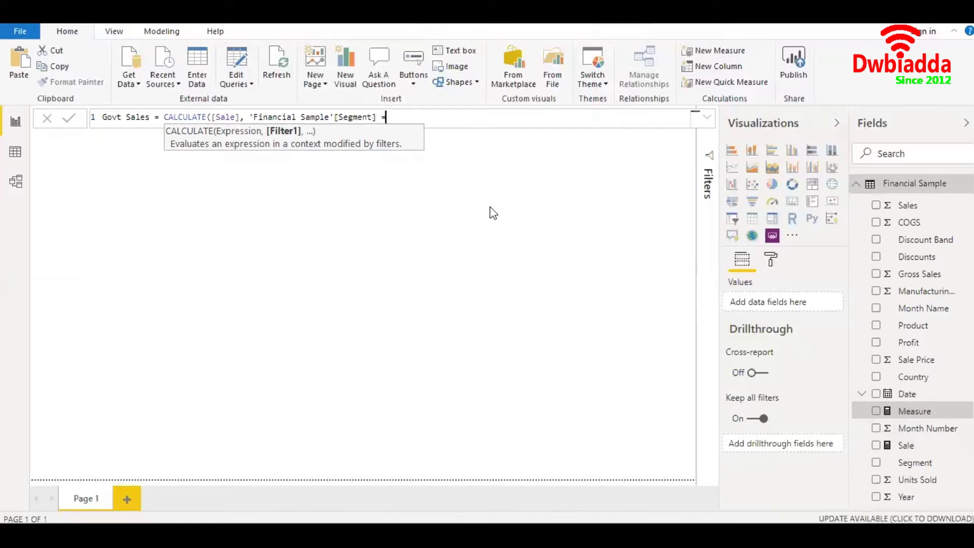
text("Gover)
text(nment"))
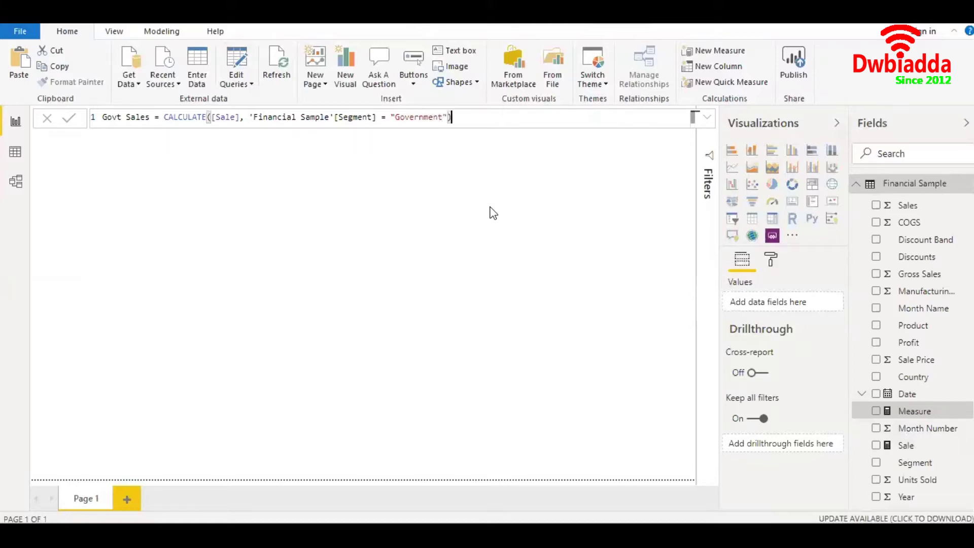
key(Return)
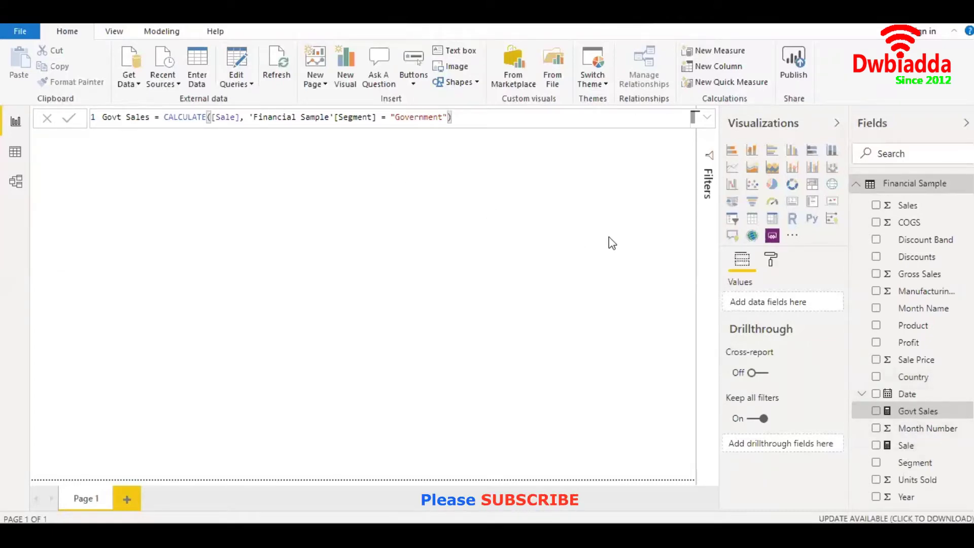
Step: Add a card visual at the page's top-right showing Sale ($118.73M), sized to fit
click(792, 200)
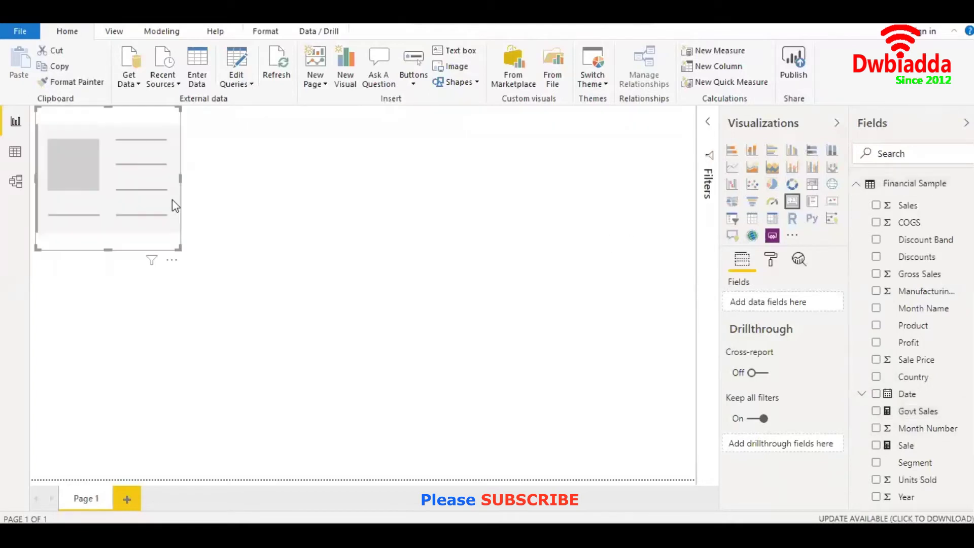
drag(179, 249, 174, 170)
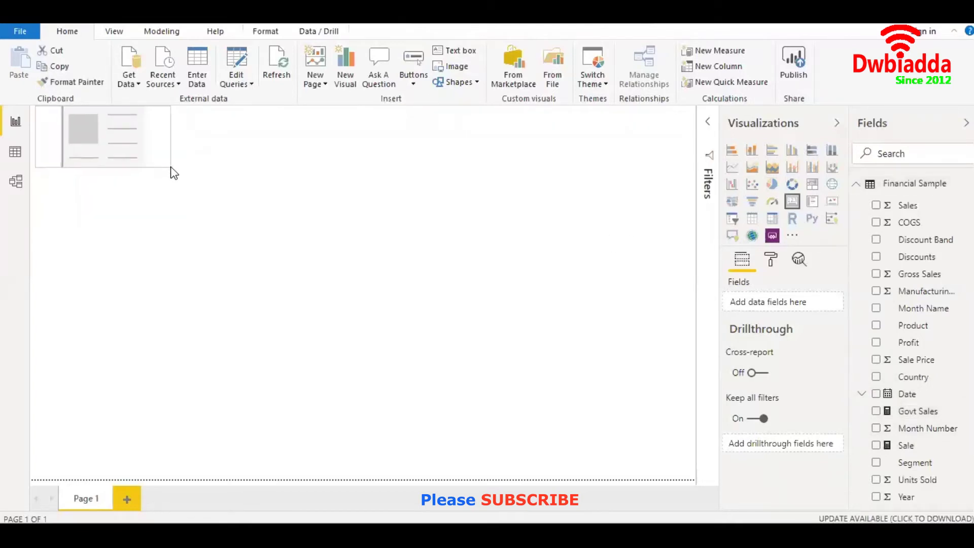
drag(108, 129, 629, 130)
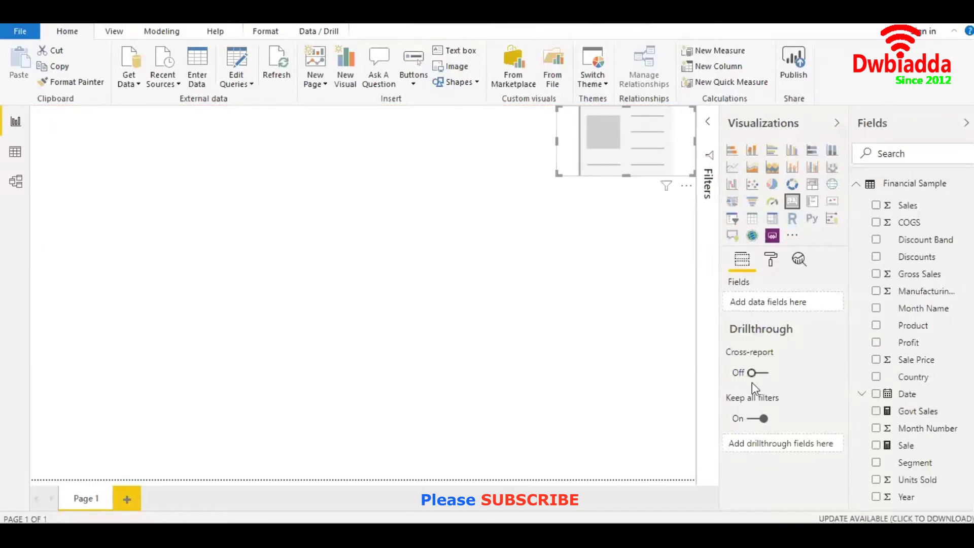
mouse_move(906, 445)
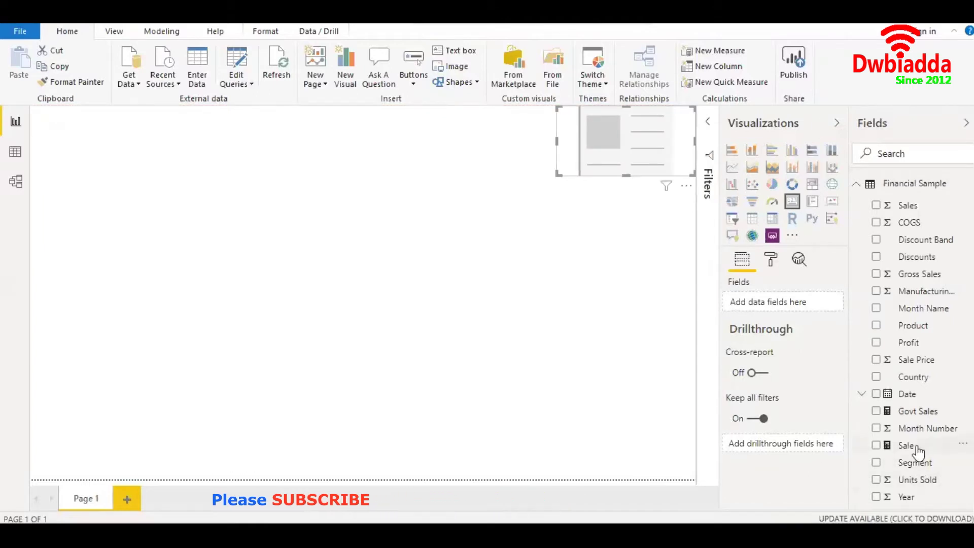
drag(906, 446, 634, 134)
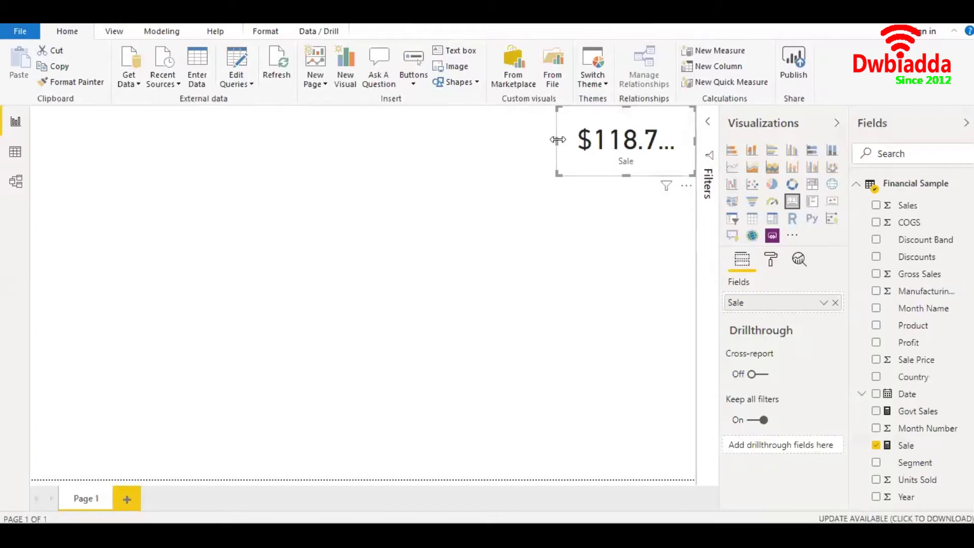
drag(557, 139, 527, 141)
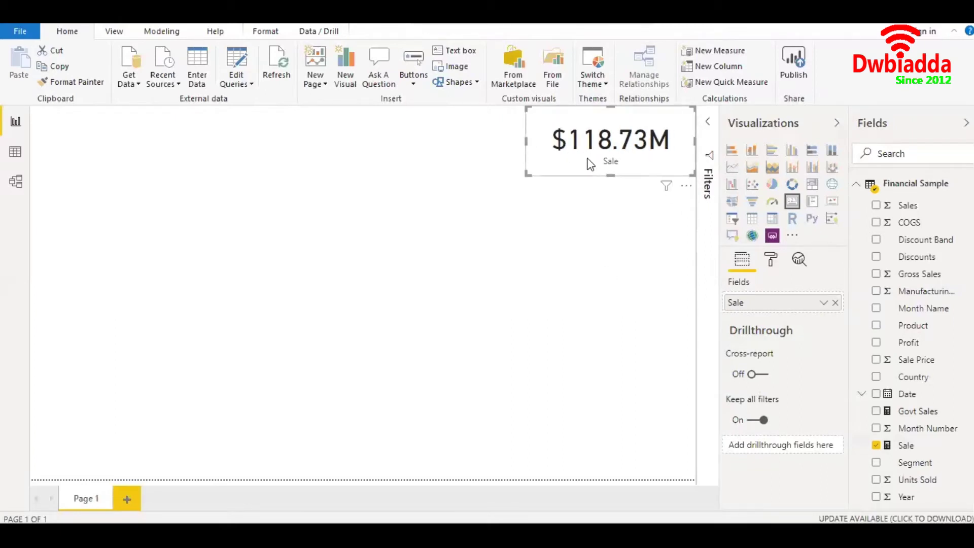
Step: Duplicate the Sale card below the original and make it show Govt Sales ($52.5M)
key(ctrl+c)
key(ctrl+v)
drag(631, 151, 641, 227)
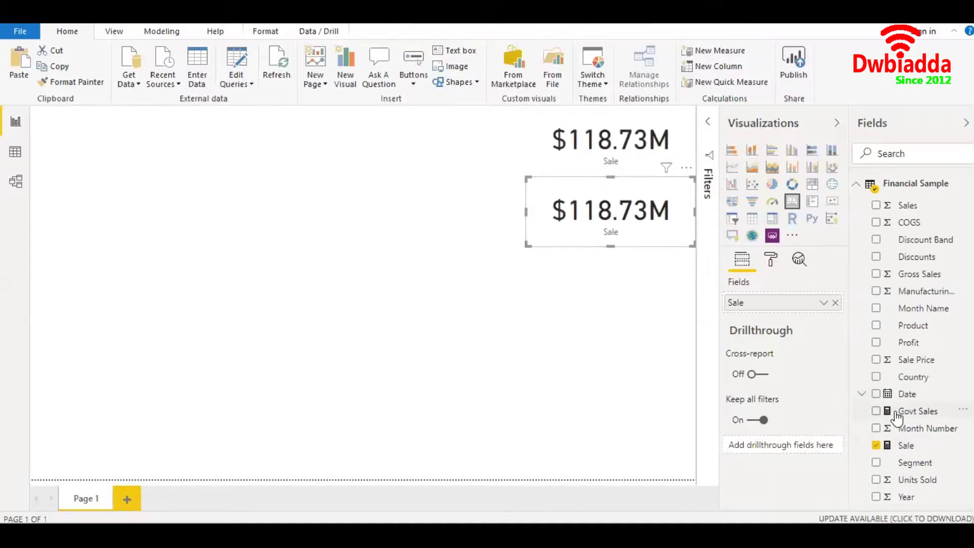
drag(897, 417, 776, 303)
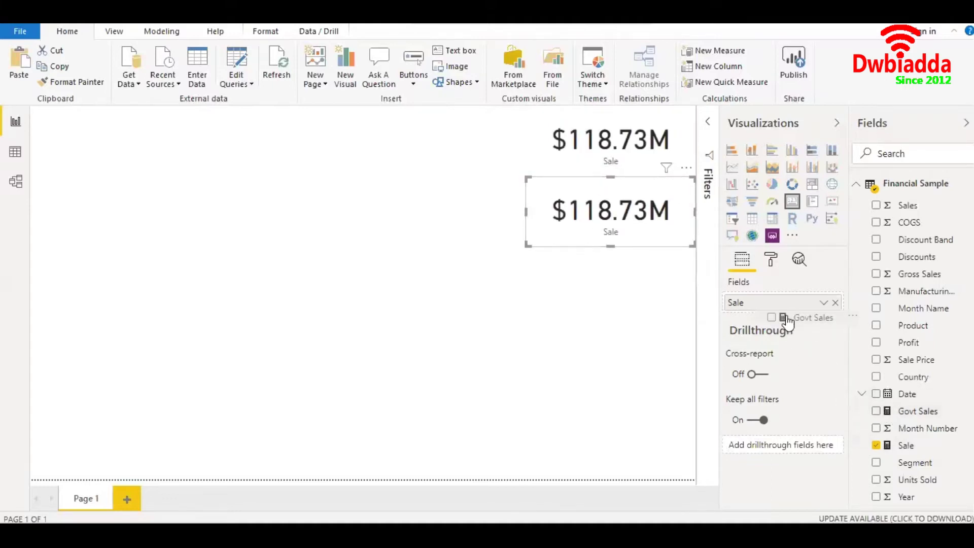
click(646, 294)
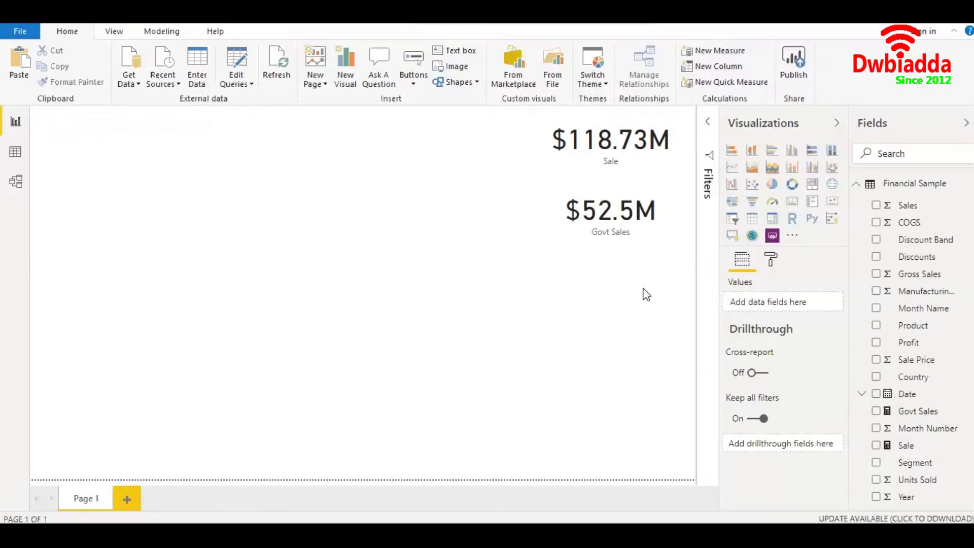
Step: Start a new Canada Sales measure as CALCULATE([Sale], FILTER(...))
right_click(897, 185)
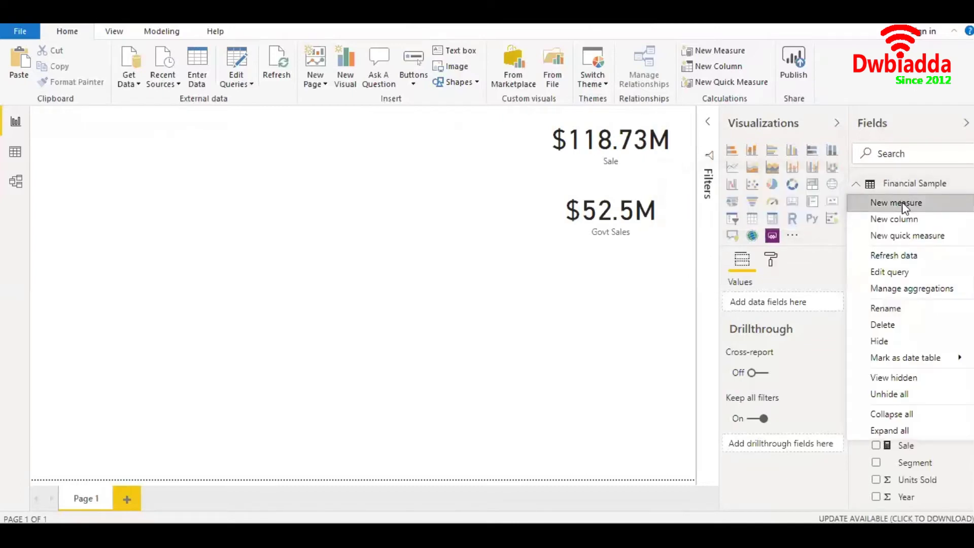
click(903, 202)
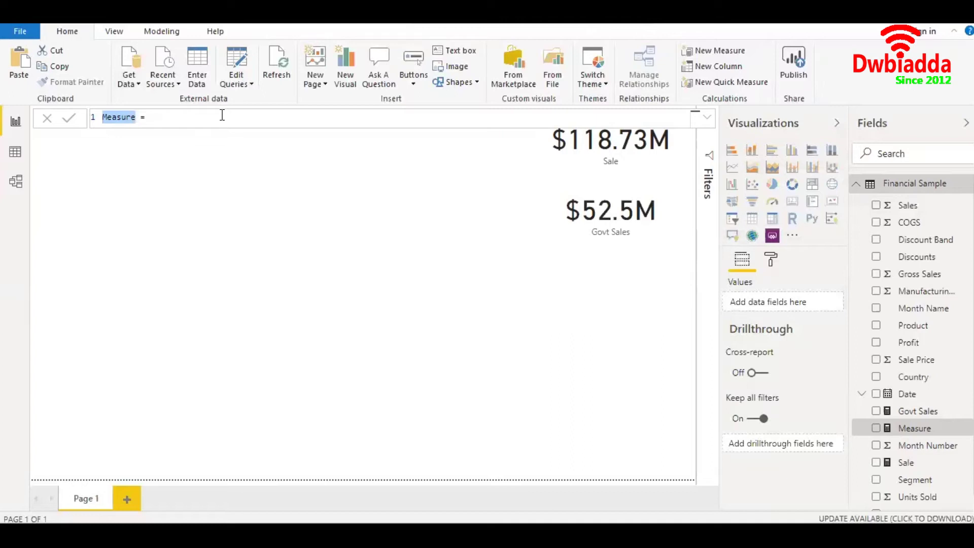
key(BackSpace)
text(Cana)
text(da Sales)
key(Right)
key(Right)
key(Right)
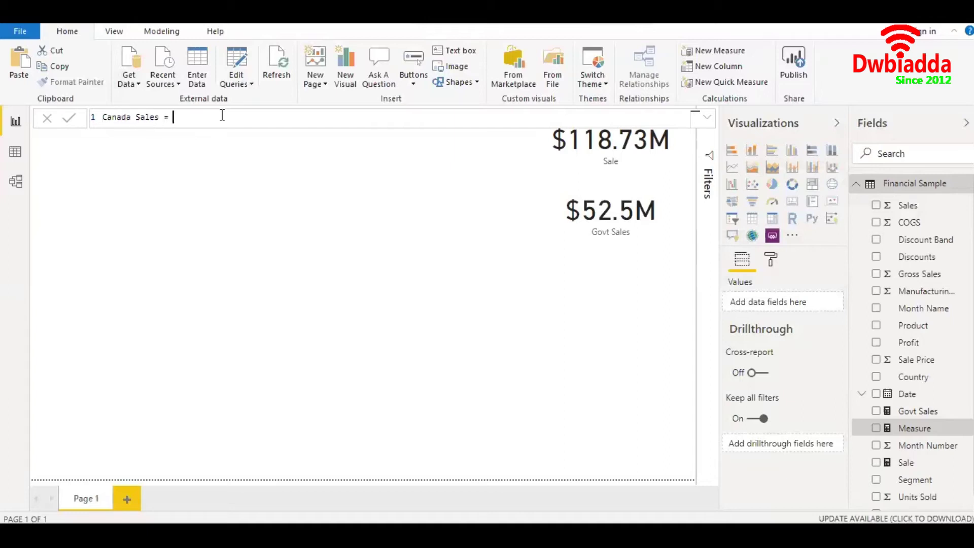
text(CALC)
key(Tab)
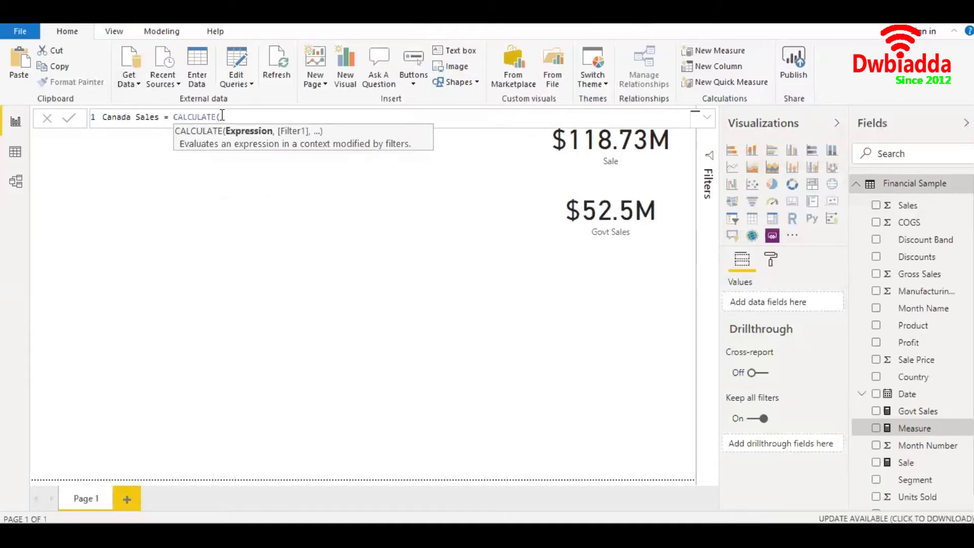
text([Sa)
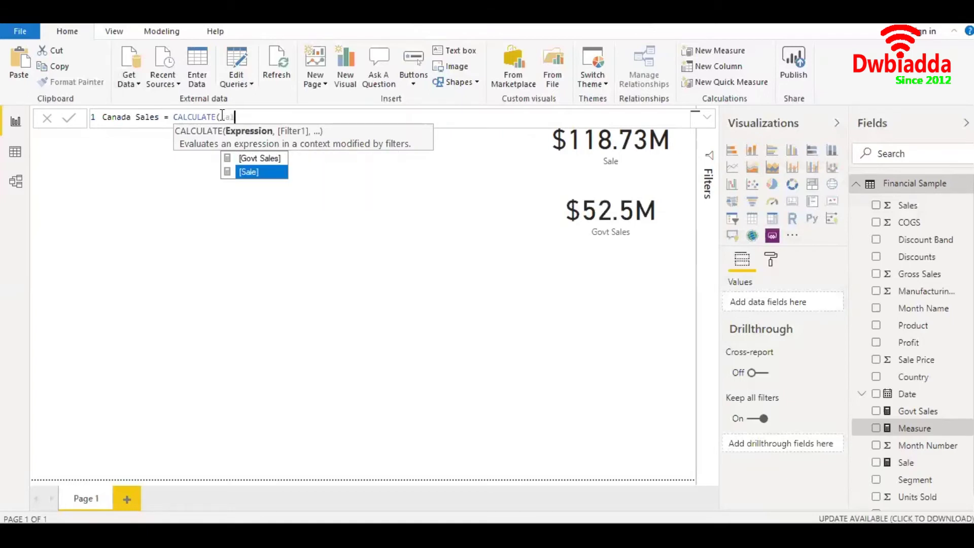
key(Tab)
text(, )
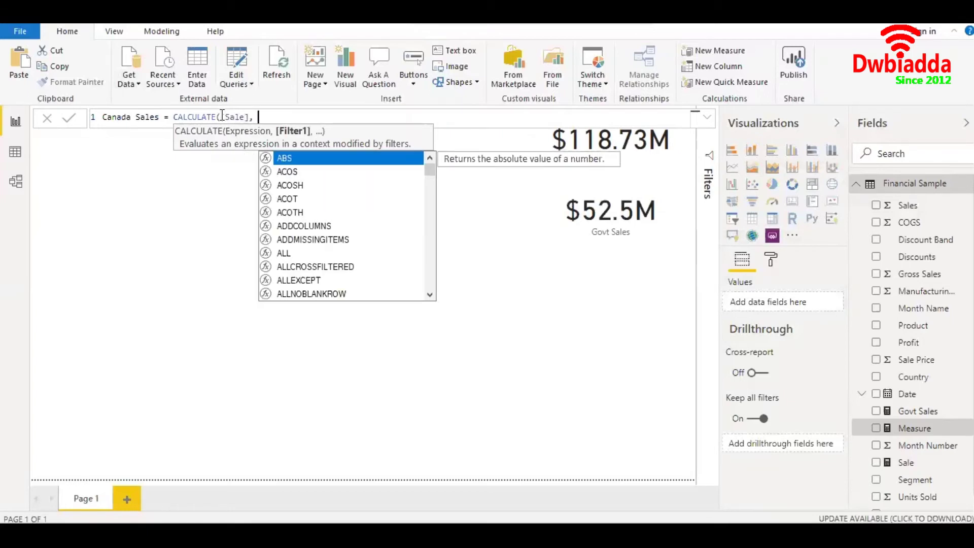
text(FILTE)
key(Tab)
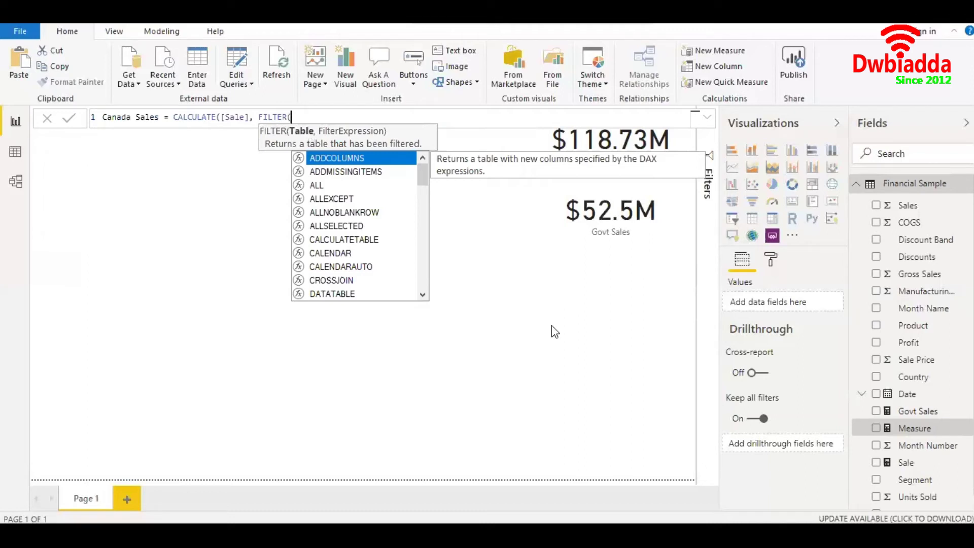
Step: Complete the FILTER on 'Financial Sample' with [Country] = "Canada" and commit the measure
text('Fin)
key(Tab)
text(,)
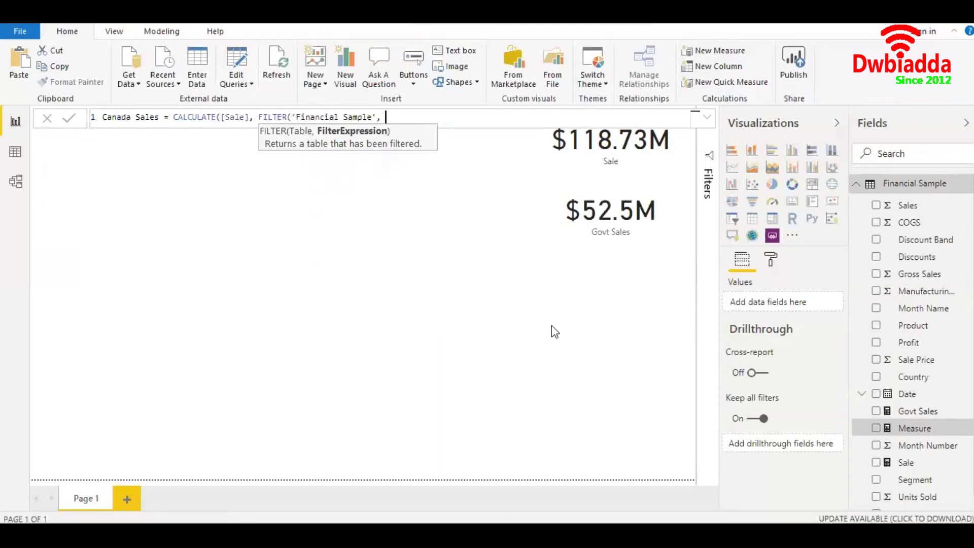
text( count)
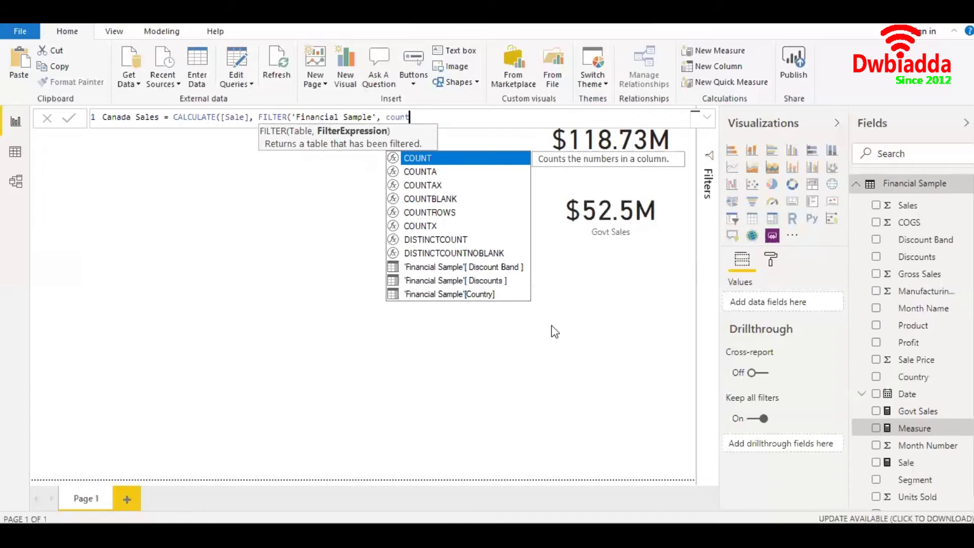
text(r)
key(Down)
key(Tab)
text(= )
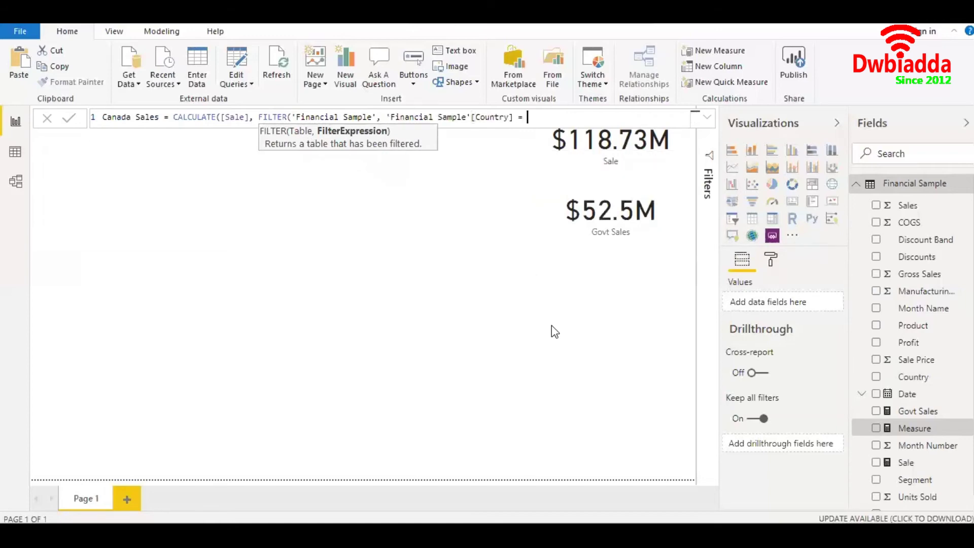
text(C)
key(BackSpace)
text(")
text(Canada"))
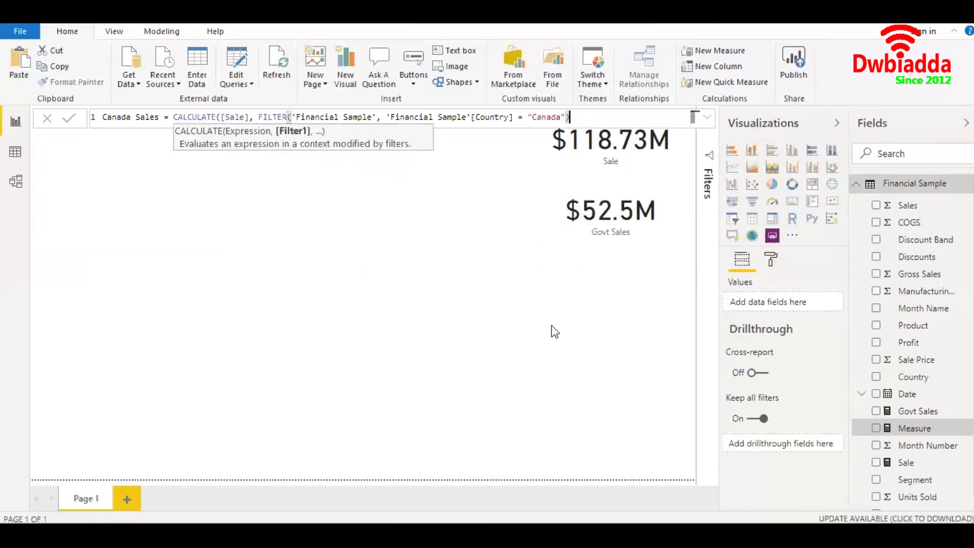
text())
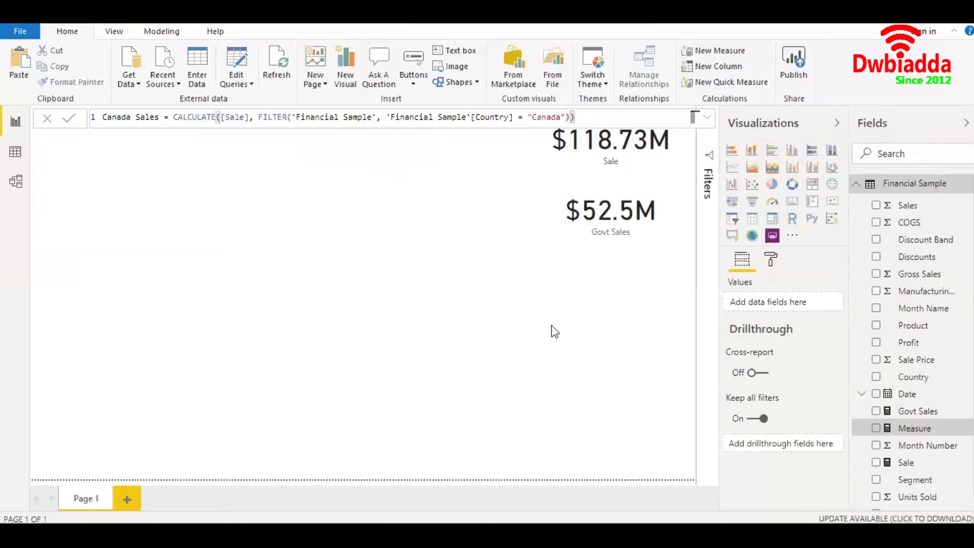
key(Return)
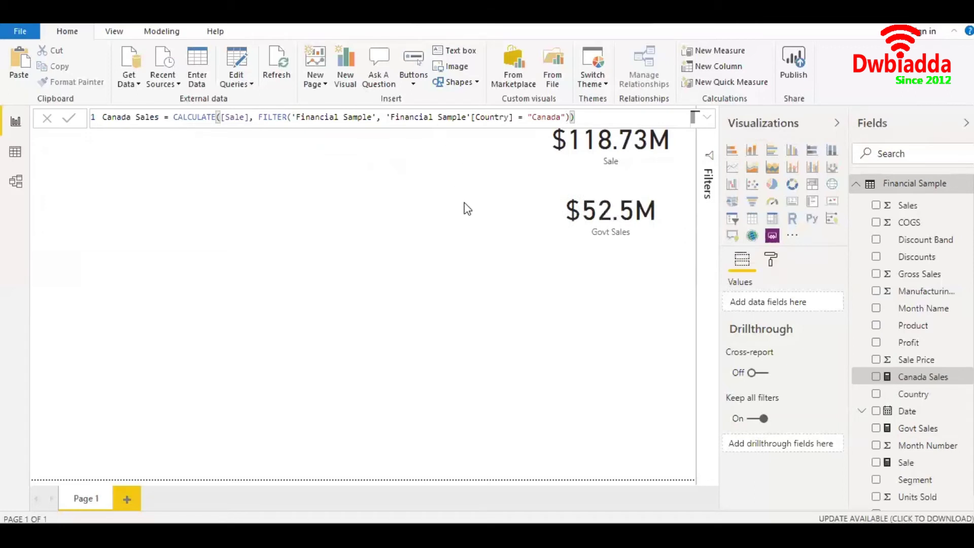
click(375, 231)
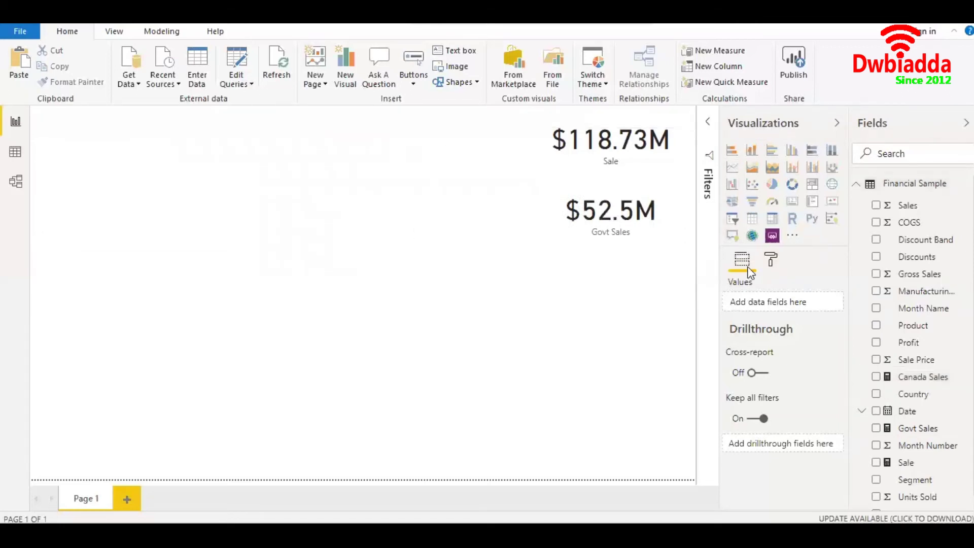
Step: Duplicate the Govt Sales card below it and make the copy show Canada Sales ($24.89M)
click(619, 212)
key(ctrl+c)
key(ctrl+v)
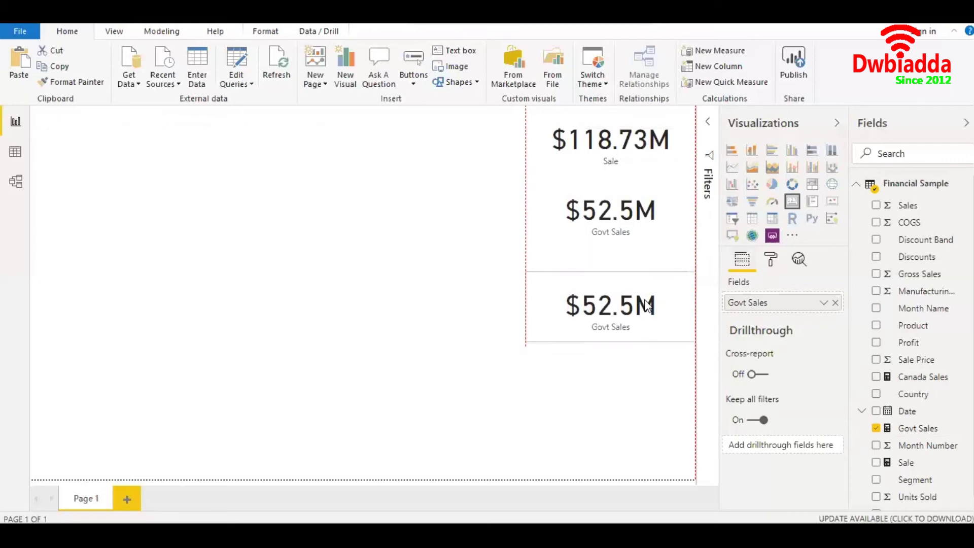
drag(647, 305, 645, 284)
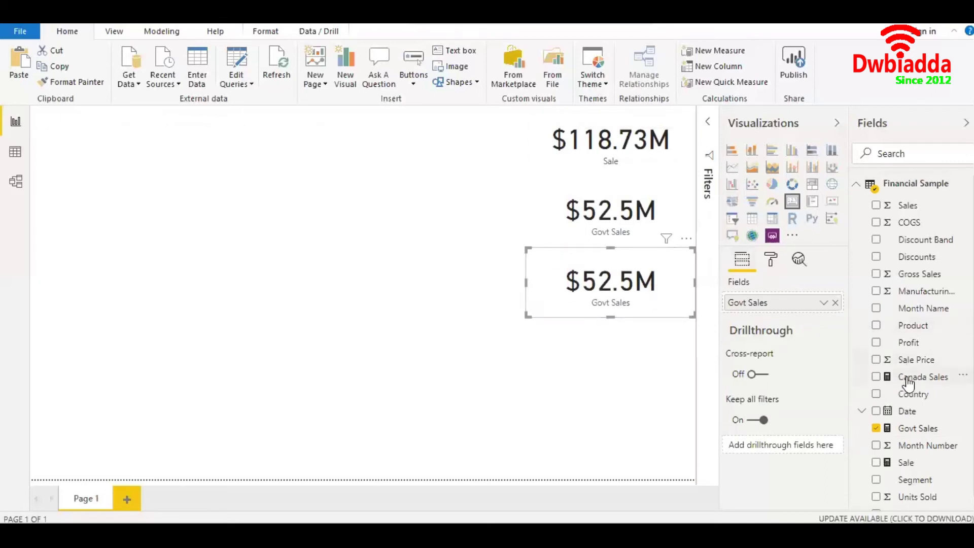
drag(921, 376, 768, 311)
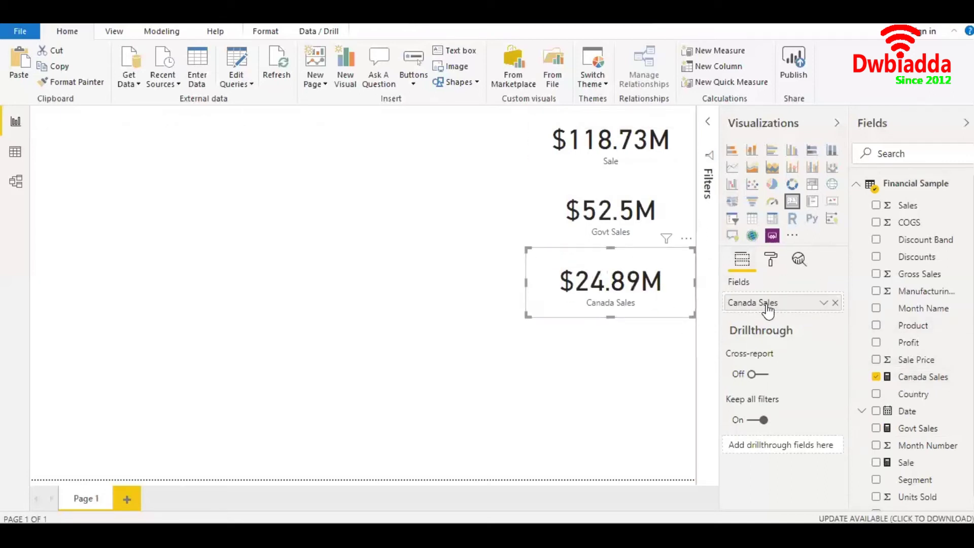
click(607, 342)
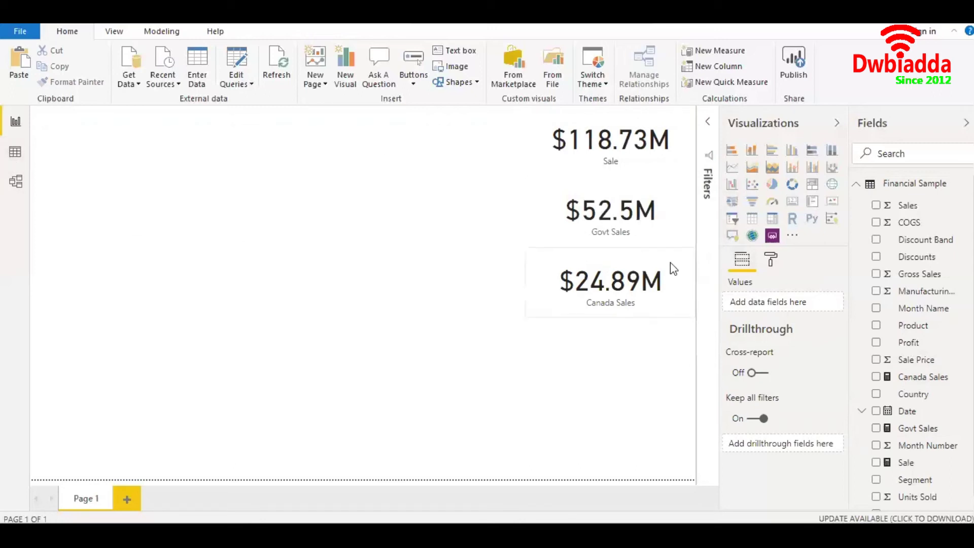
click(935, 377)
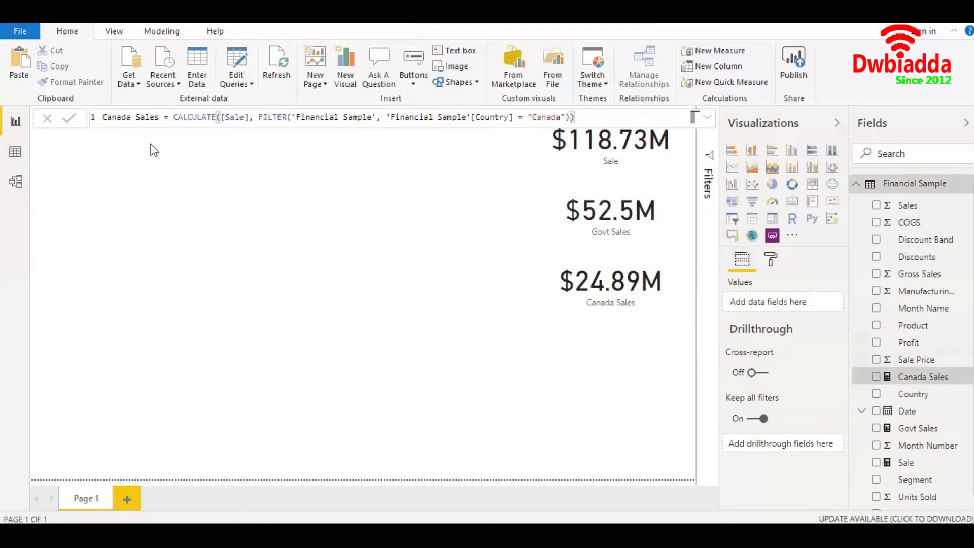
Step: Add a second FILTER on 'Financial Sample'[Product] = "Paseo" to the Canada Sales formula
click(587, 112)
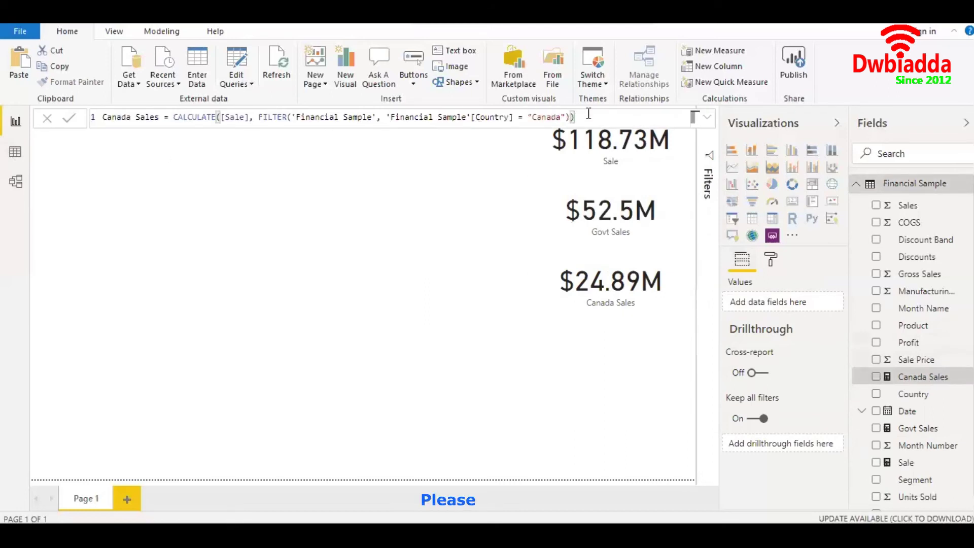
key(BackSpace)
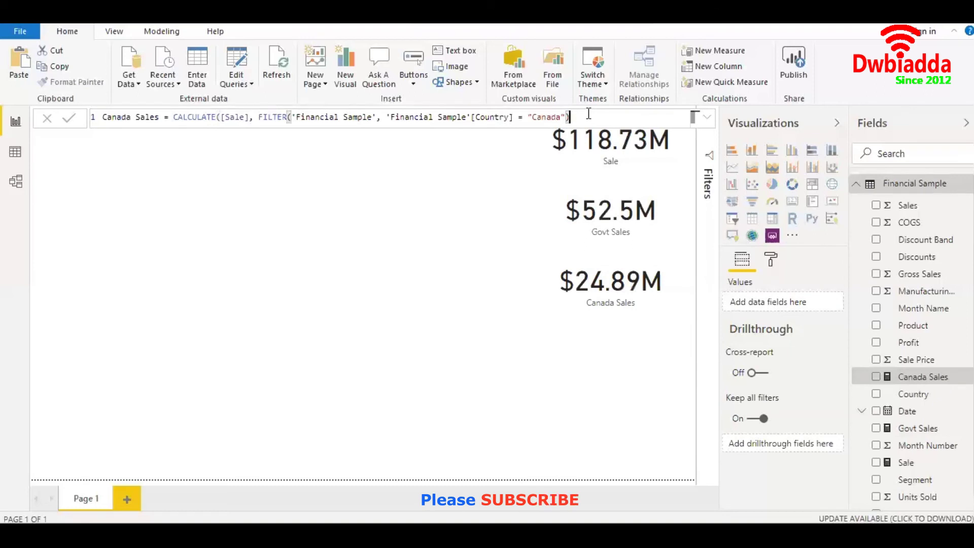
text(,)
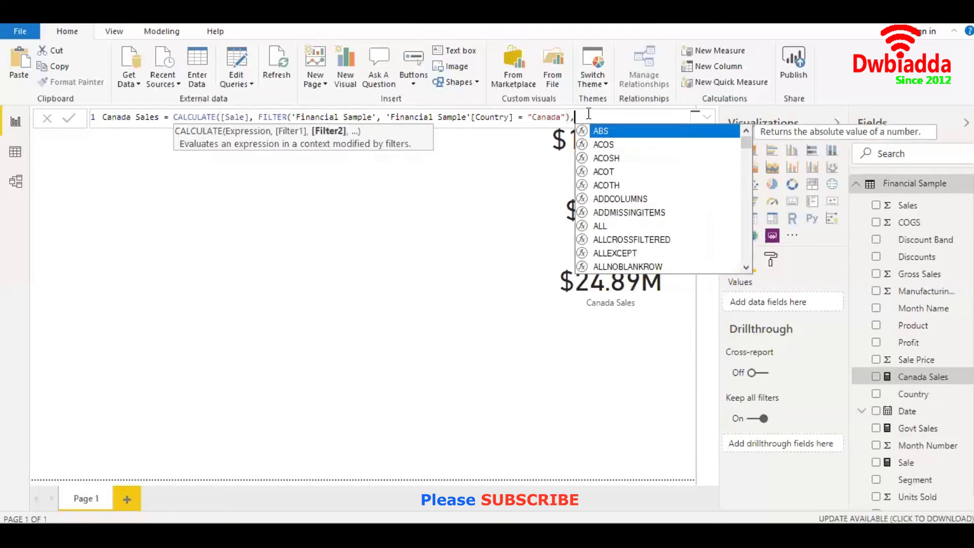
key(shift+Return)
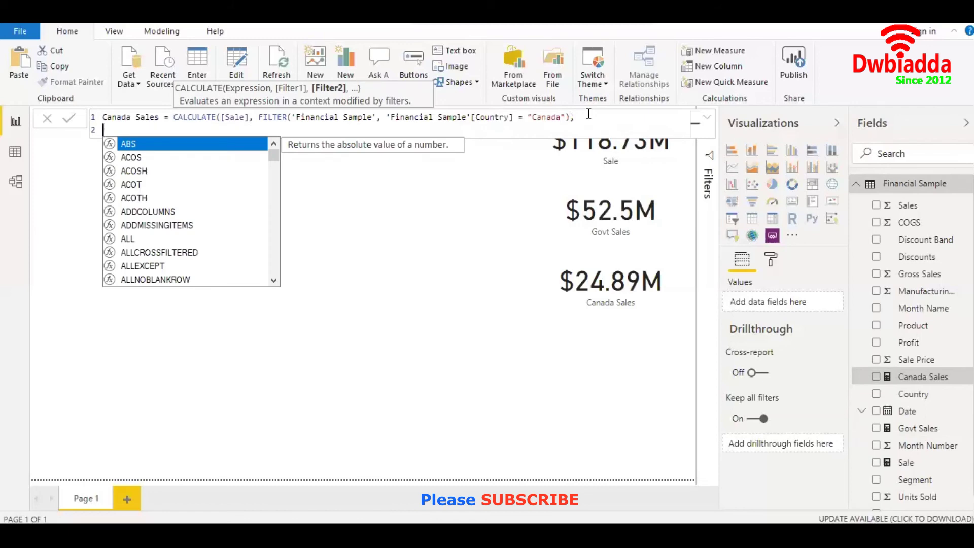
text(FILTER()
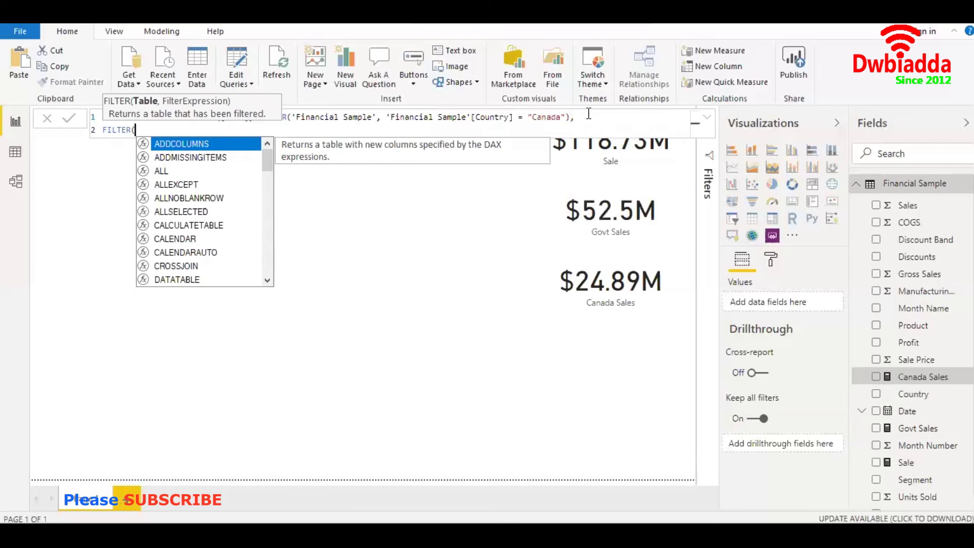
text('Fin)
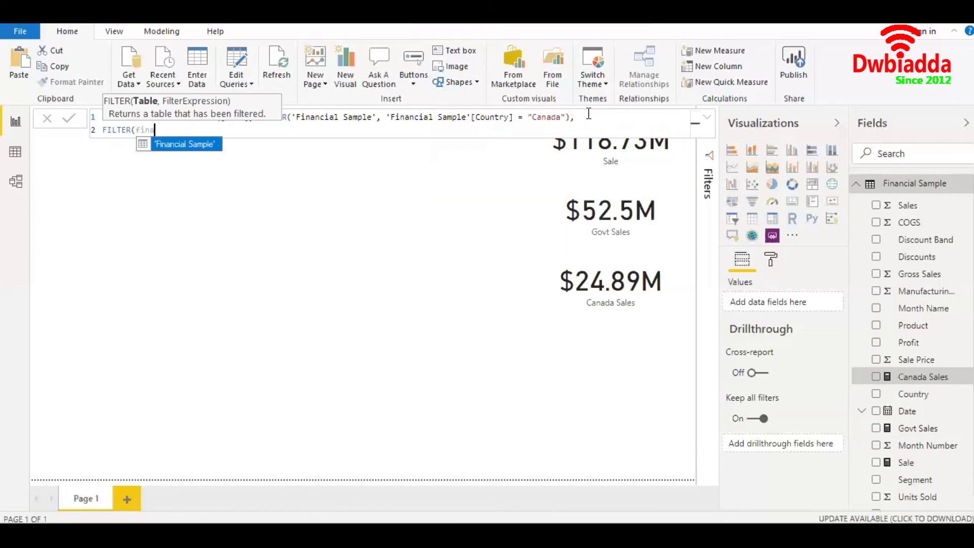
key(Tab)
text(, )
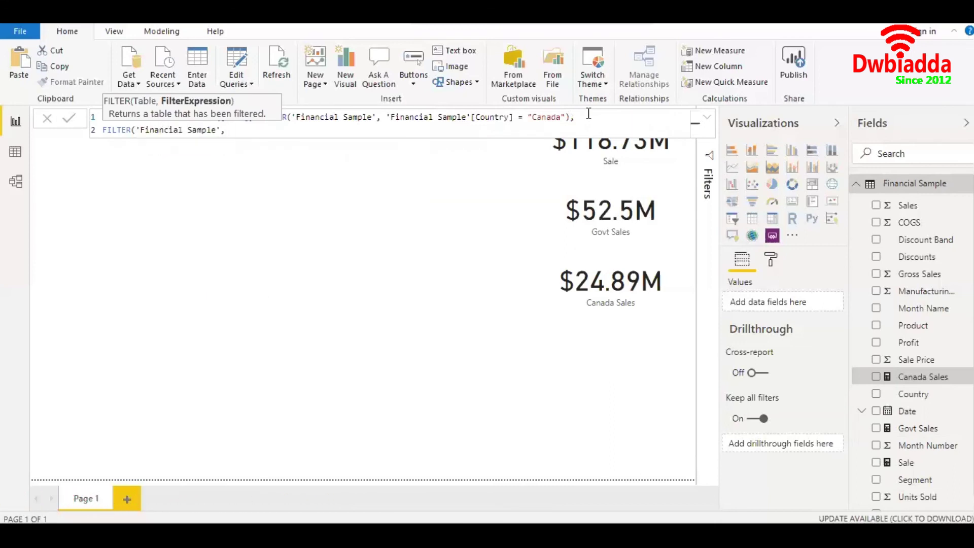
text(pro)
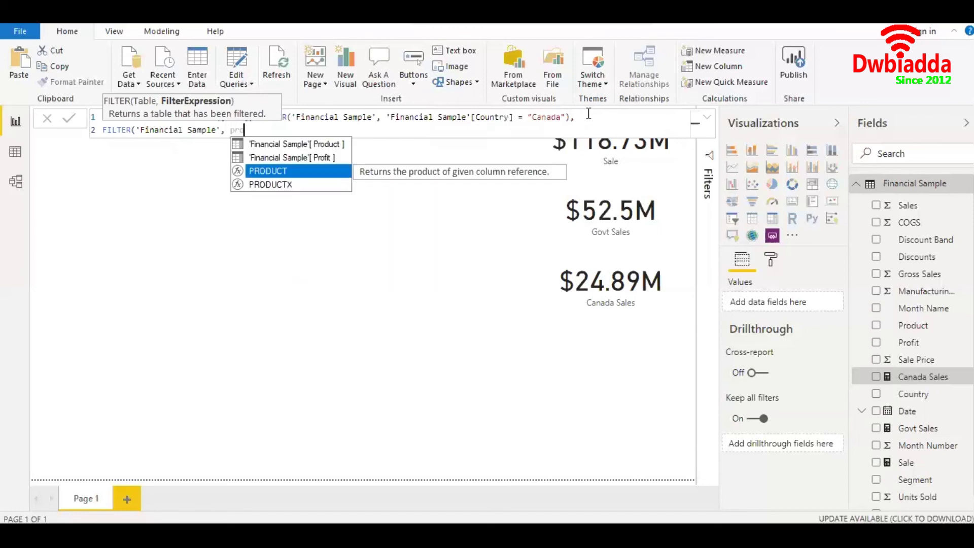
key(Up)
key(Tab)
text(= " Paseo")
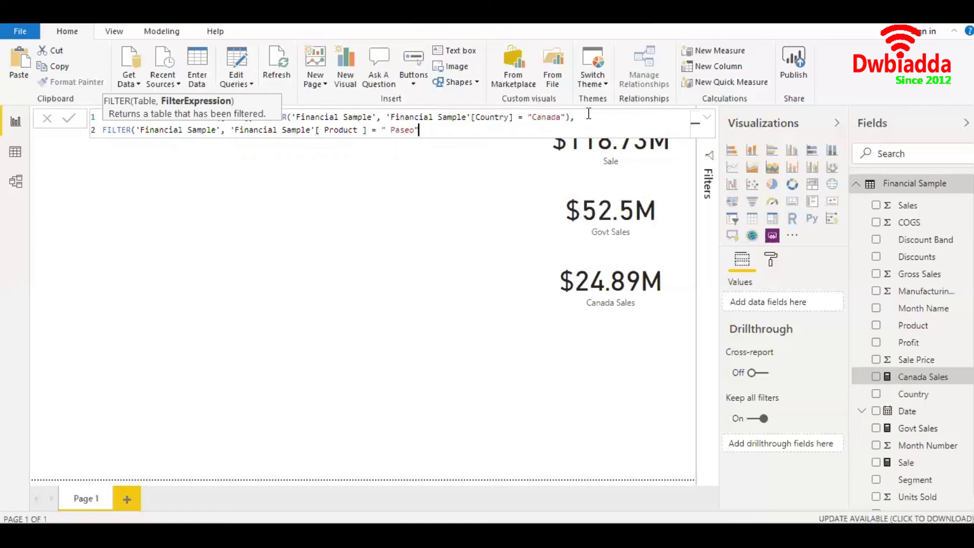
text())
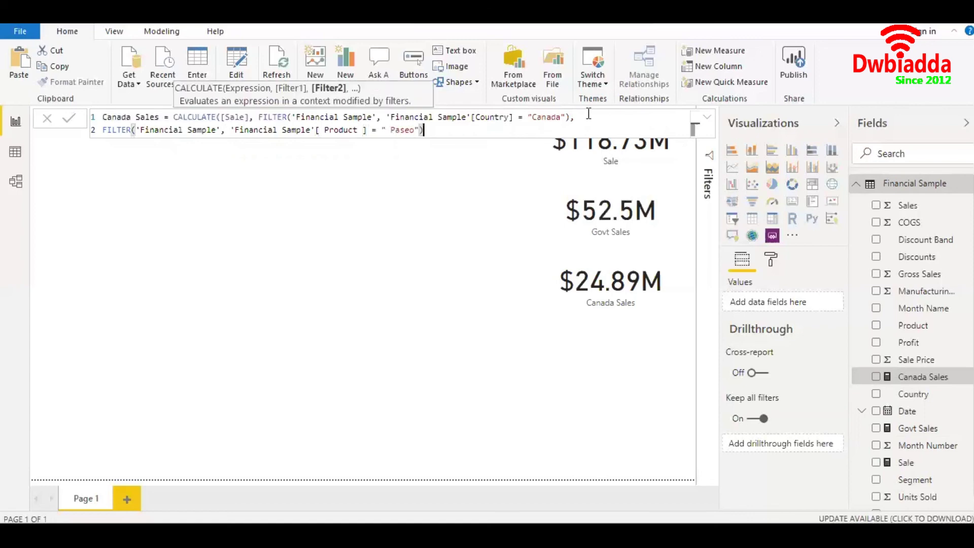
text())
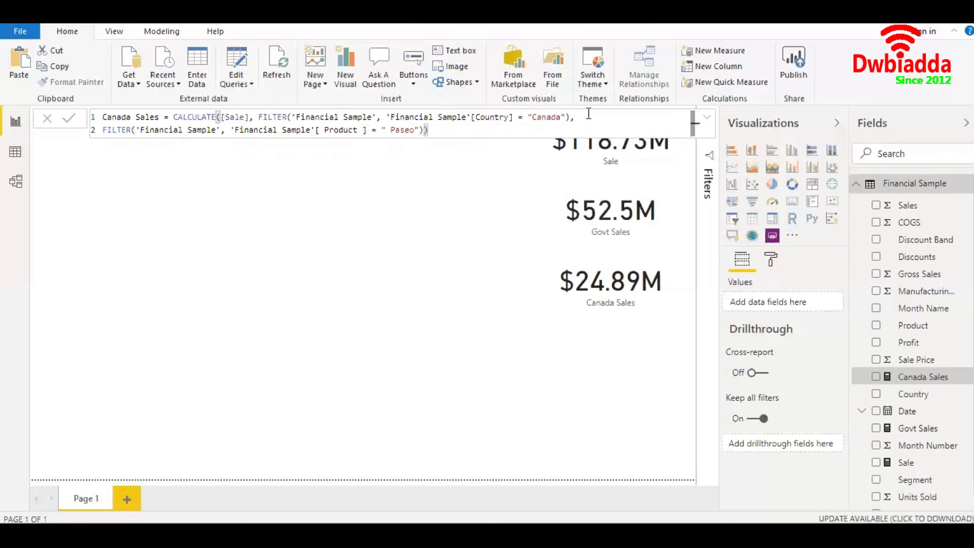
key(Return)
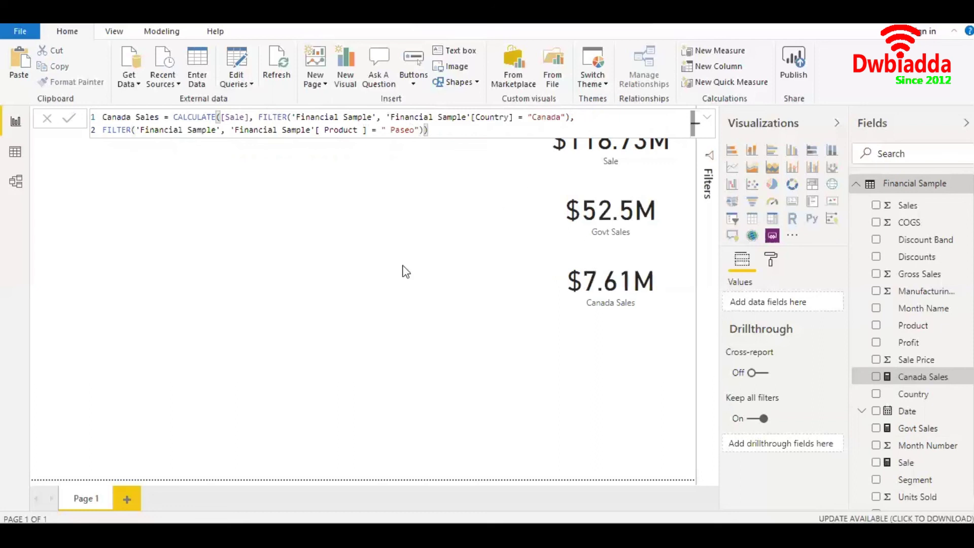
Step: Check the Canada Sales card now reads $7.61M, then deselect it
click(571, 314)
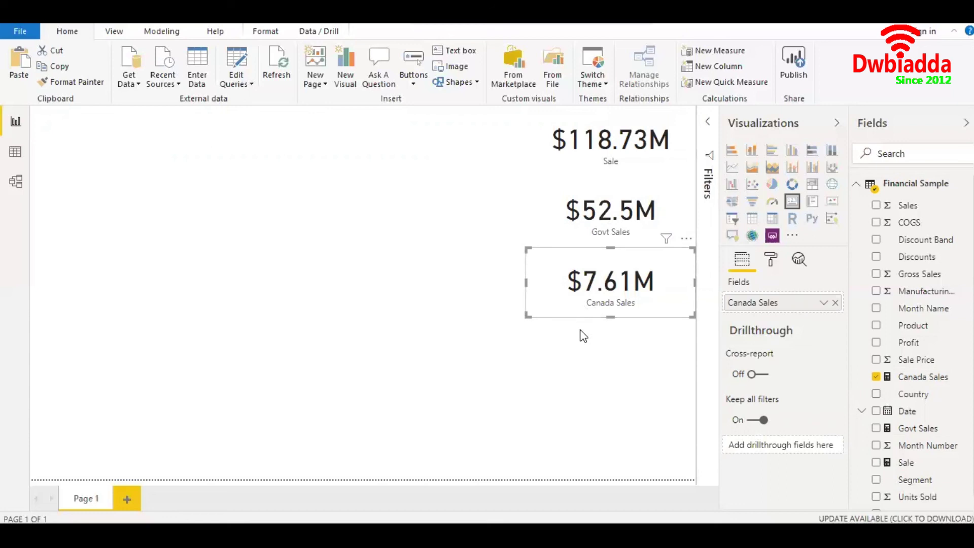
click(583, 336)
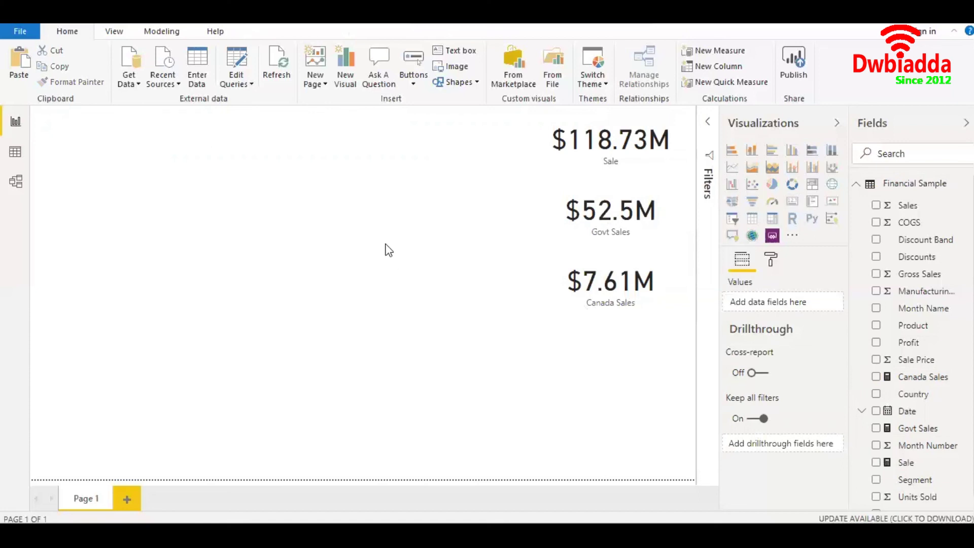